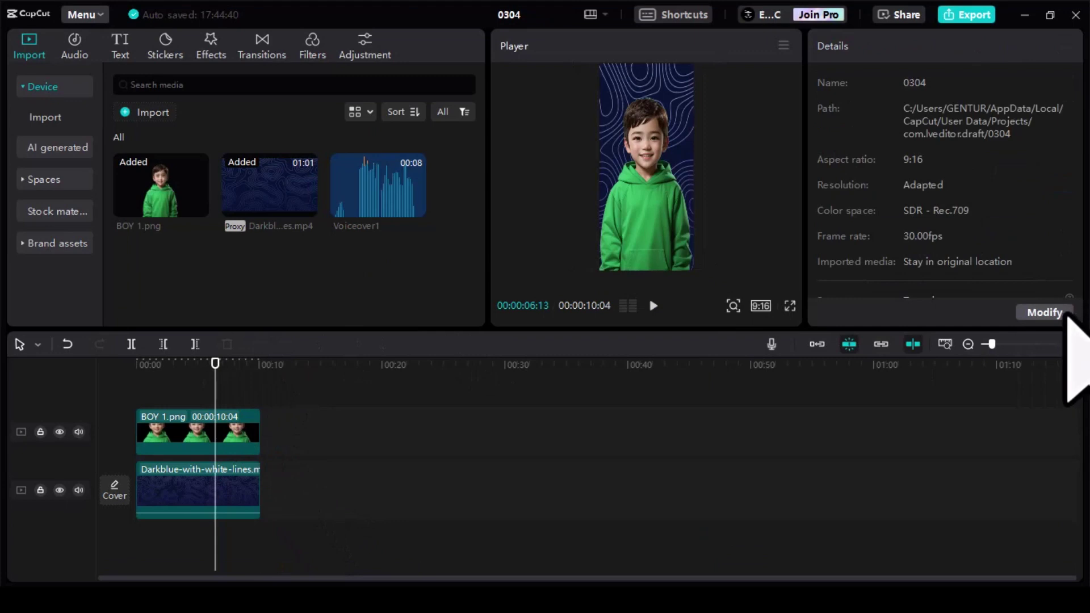
- Review the layer arrangement and proxy resolution in the project settings and save them
{"action": "left_click", "coordinate": [1045, 313]}
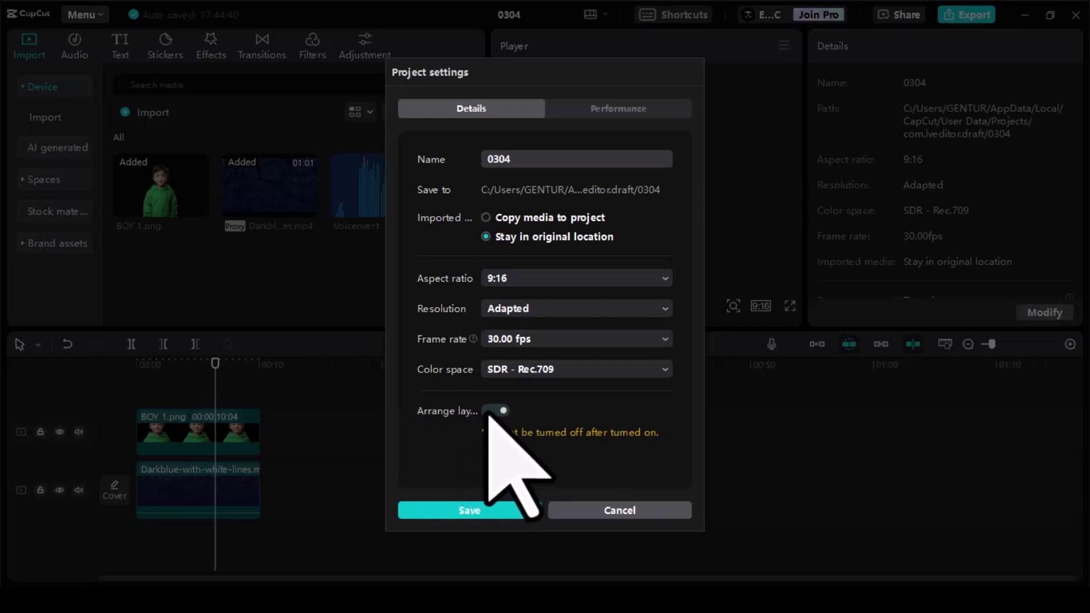
{"action": "left_click", "coordinate": [631, 110]}
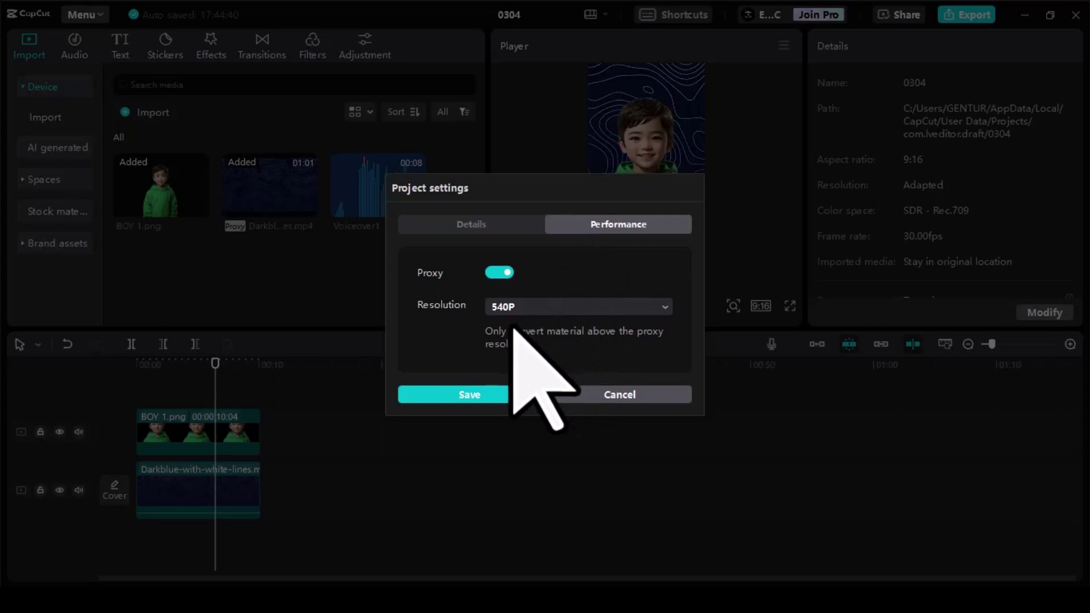
{"action": "left_click", "coordinate": [517, 398]}
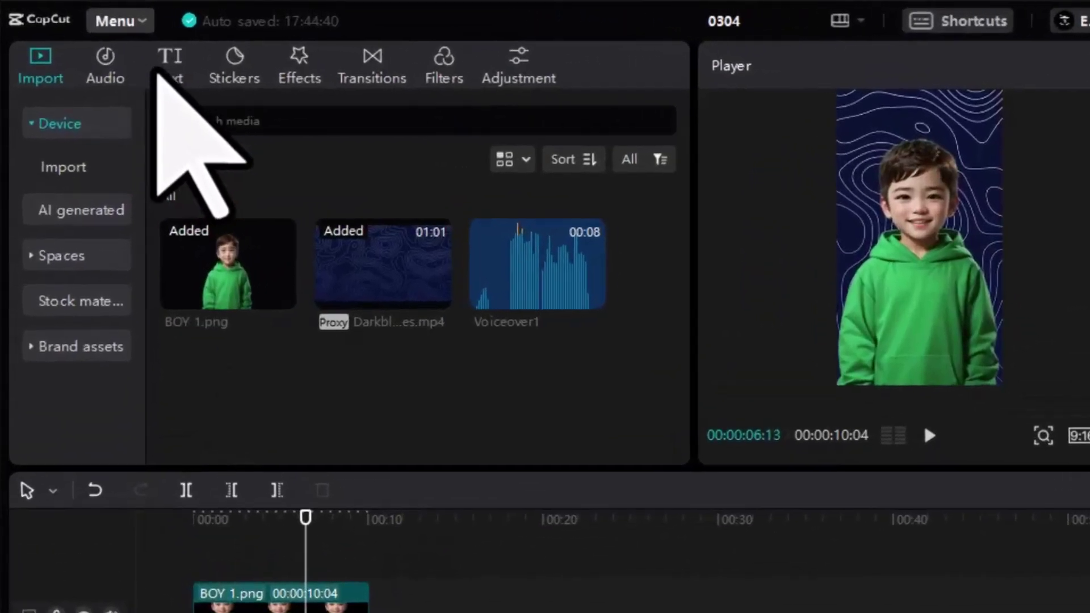
- Add the white typewriter-style Trending text template to the timeline and stretch its clip to the full length of the BOY 1.png clip
{"action": "left_click", "coordinate": [170, 71]}
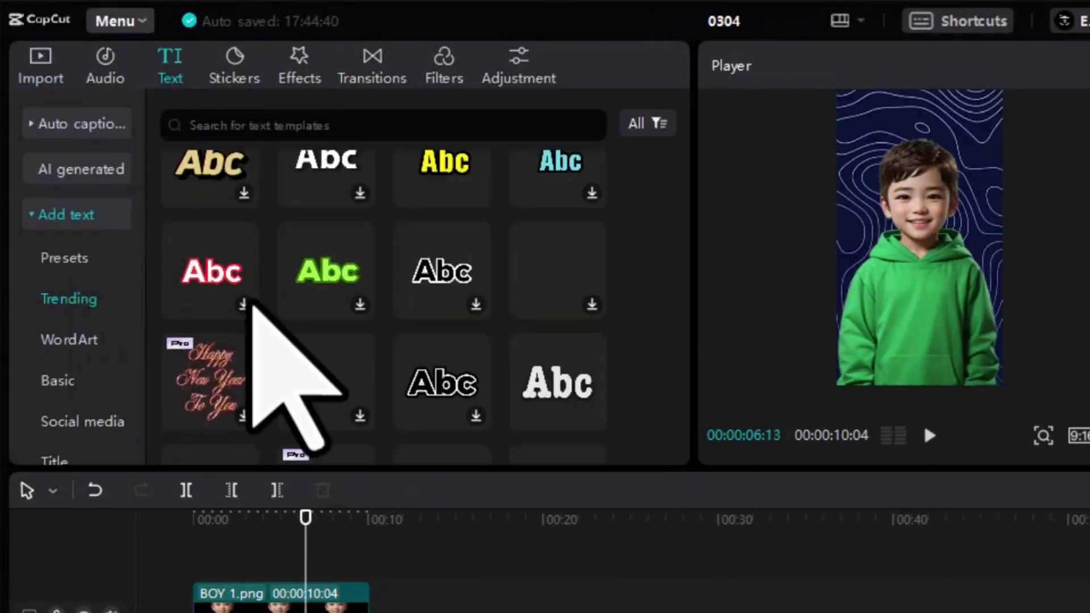
{"action": "left_click", "coordinate": [592, 417]}
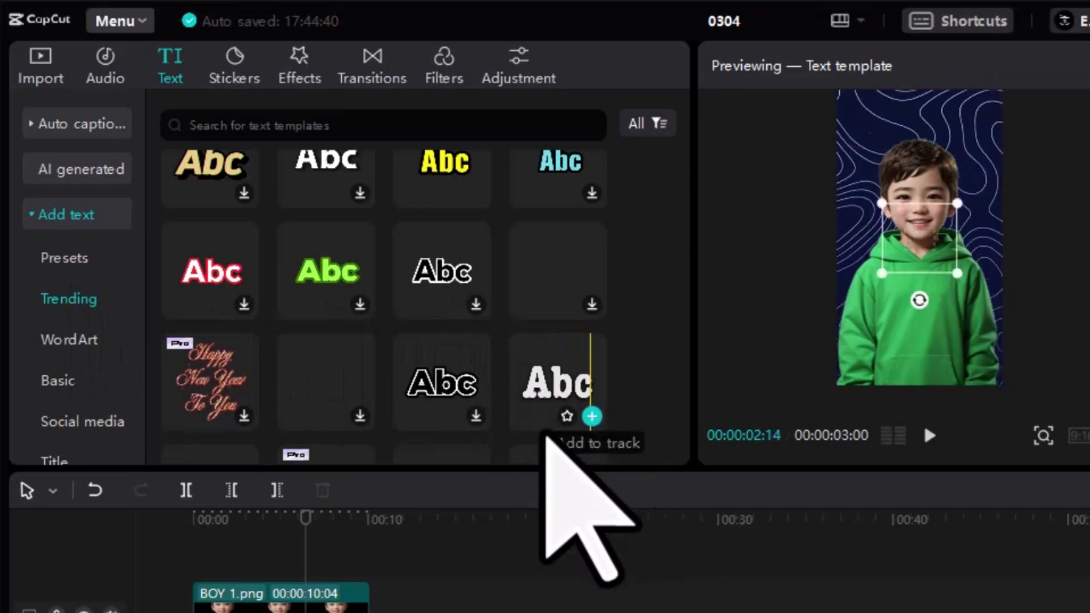
{"action": "left_click_drag", "start_coordinate": [218, 416], "coordinate": [74, 417]}
{"action": "left_click_drag", "start_coordinate": [253, 417], "coordinate": [262, 417]}
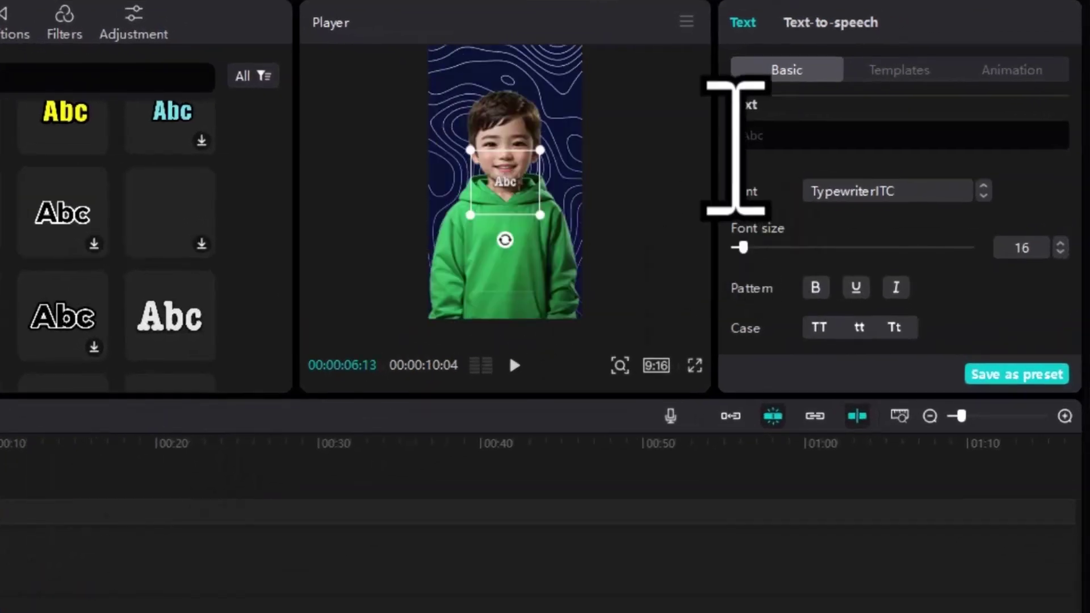
- Change the text to EDITOR, and place it enlarged just above the boy's head
{"action": "double_click", "coordinate": [755, 137]}
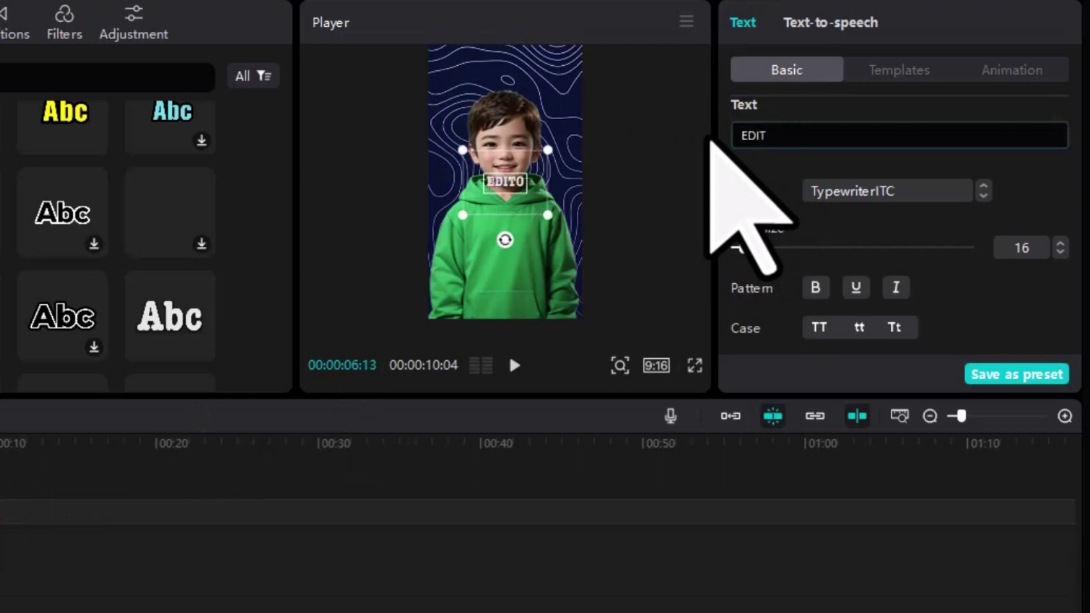
{"action": "type", "text": "EDITOR"}
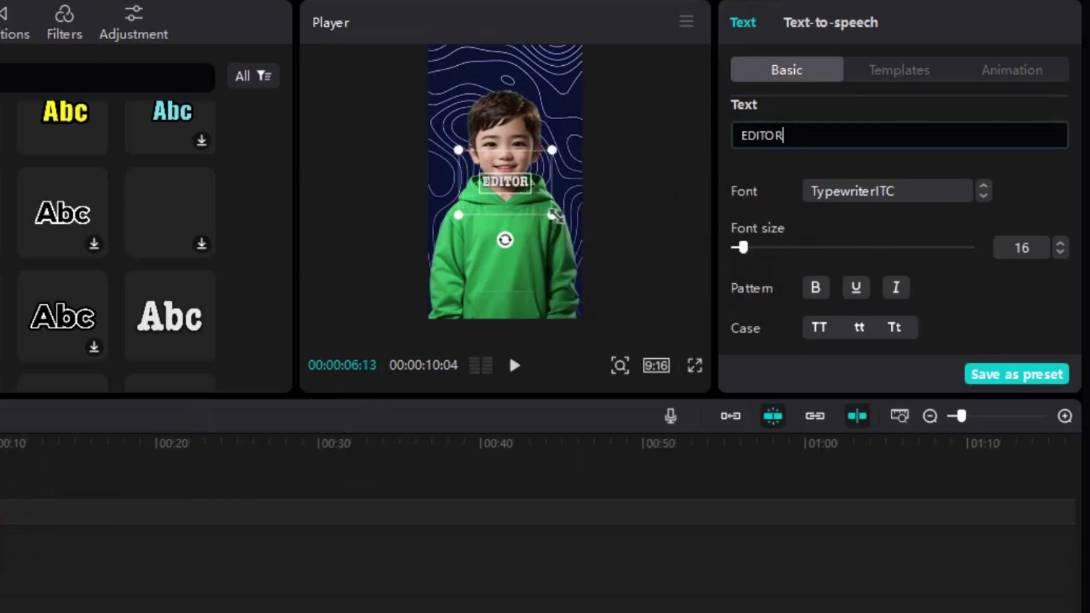
{"action": "left_click_drag", "start_coordinate": [555, 215], "coordinate": [619, 246]}
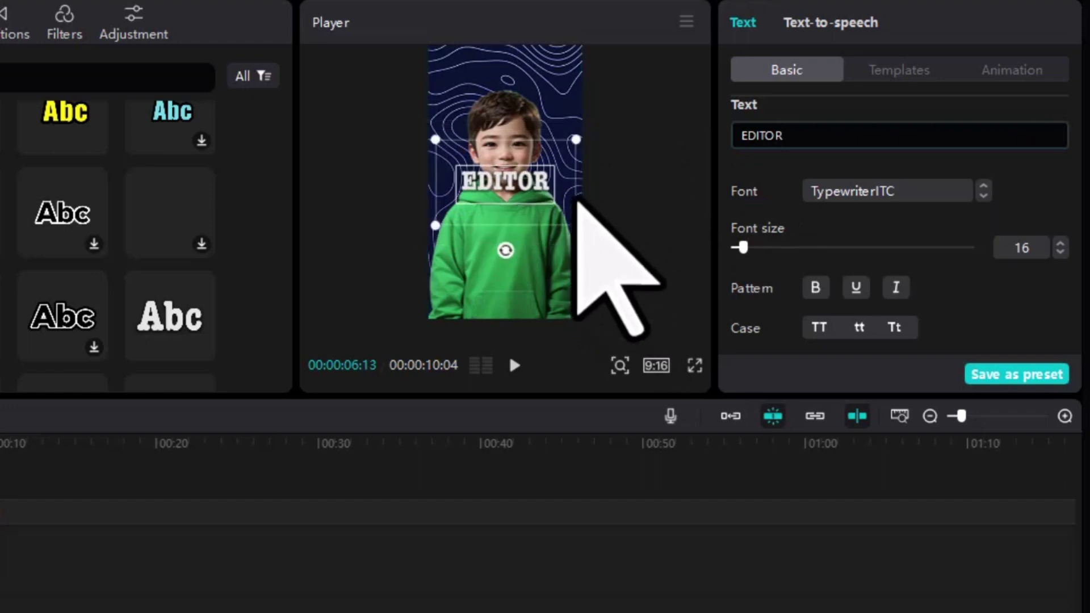
{"action": "left_click_drag", "start_coordinate": [520, 187], "coordinate": [514, 97]}
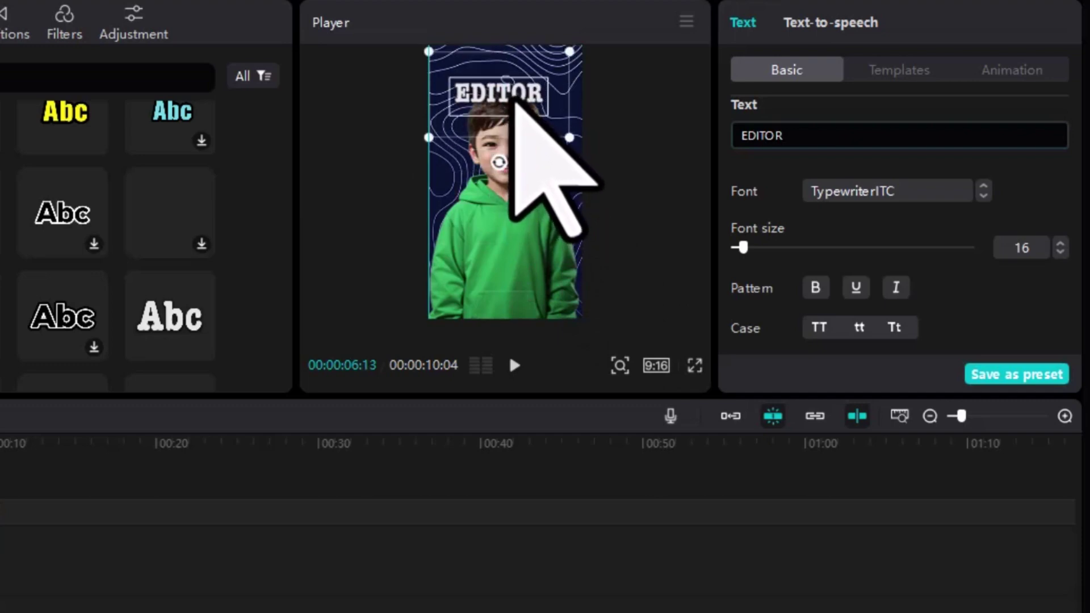
- Preview the EDITOR title in full screen from the start of the timeline
{"action": "left_click", "coordinate": [585, 134]}
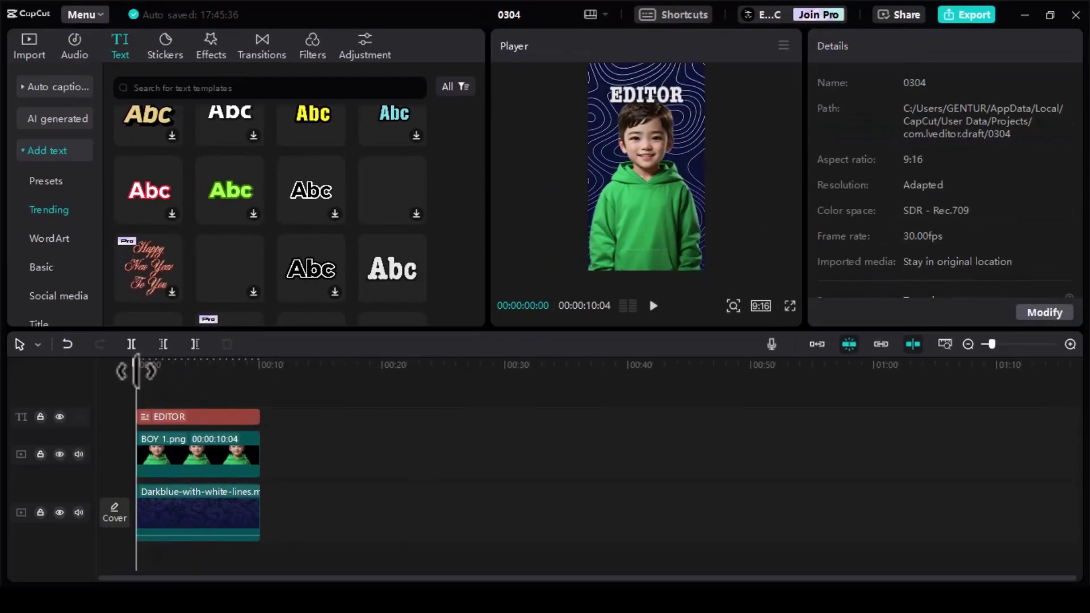
{"action": "key", "text": "ctrl+shift+f"}
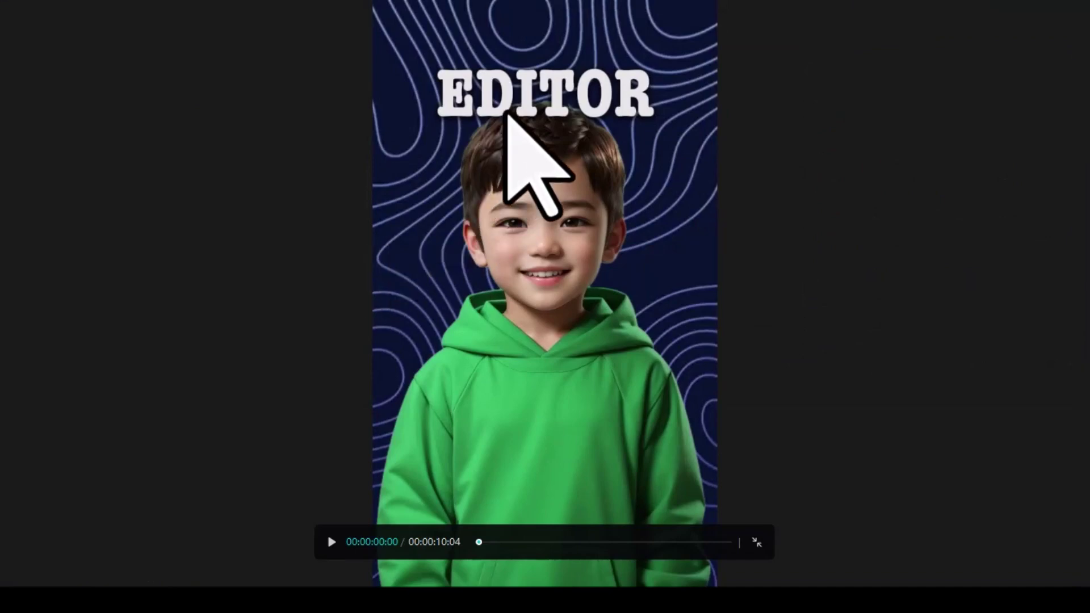
{"action": "key", "text": "Escape"}
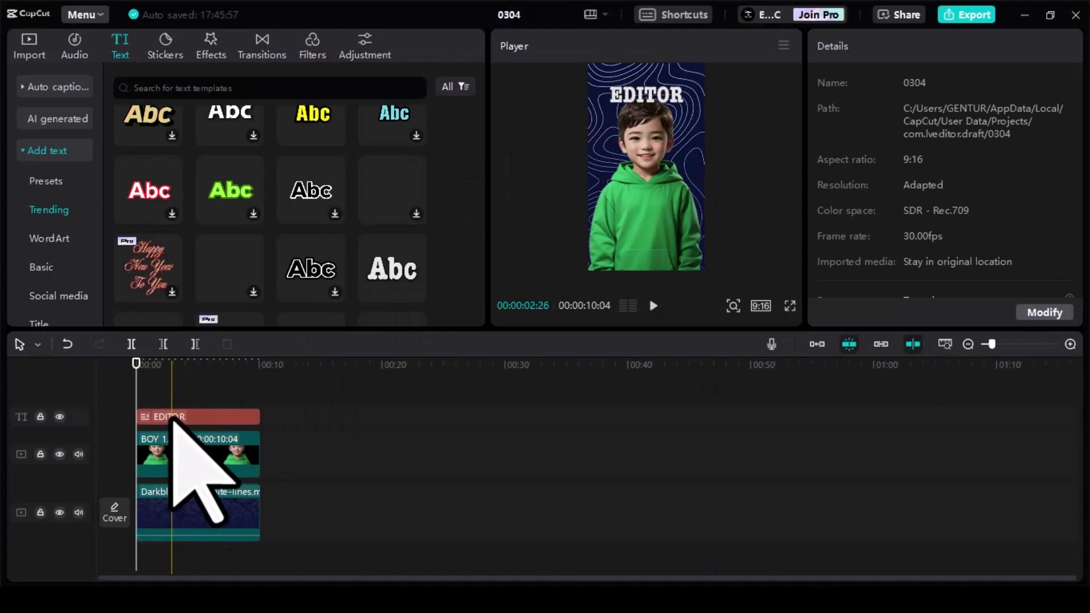
- Move the EDITOR text beneath the BOY 1.png layer and convert it to a compound clip
{"action": "left_click_drag", "start_coordinate": [173, 419], "coordinate": [163, 472]}
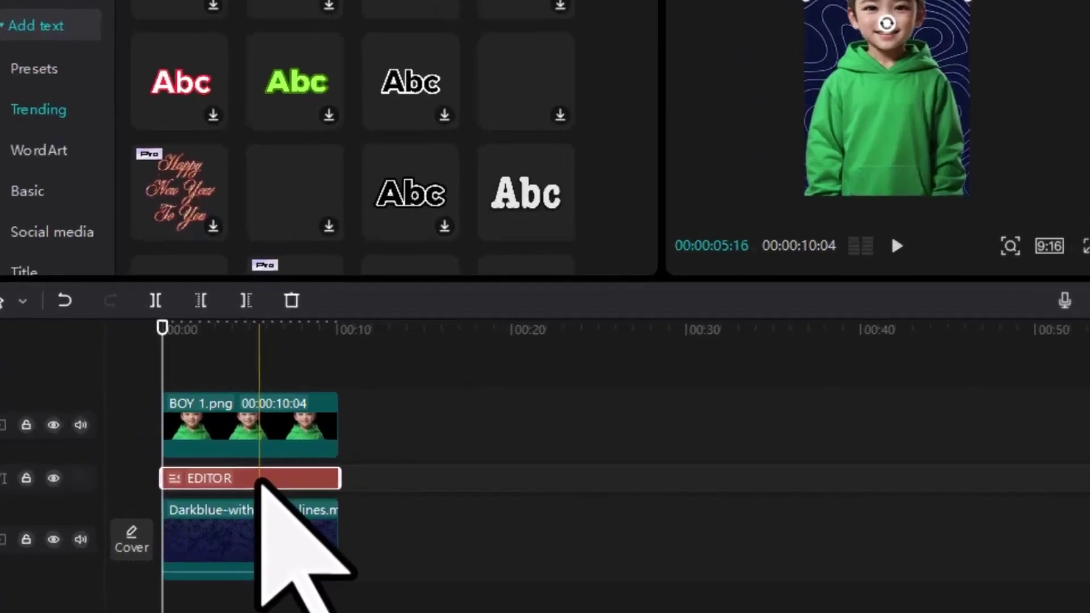
{"action": "right_click", "coordinate": [206, 472]}
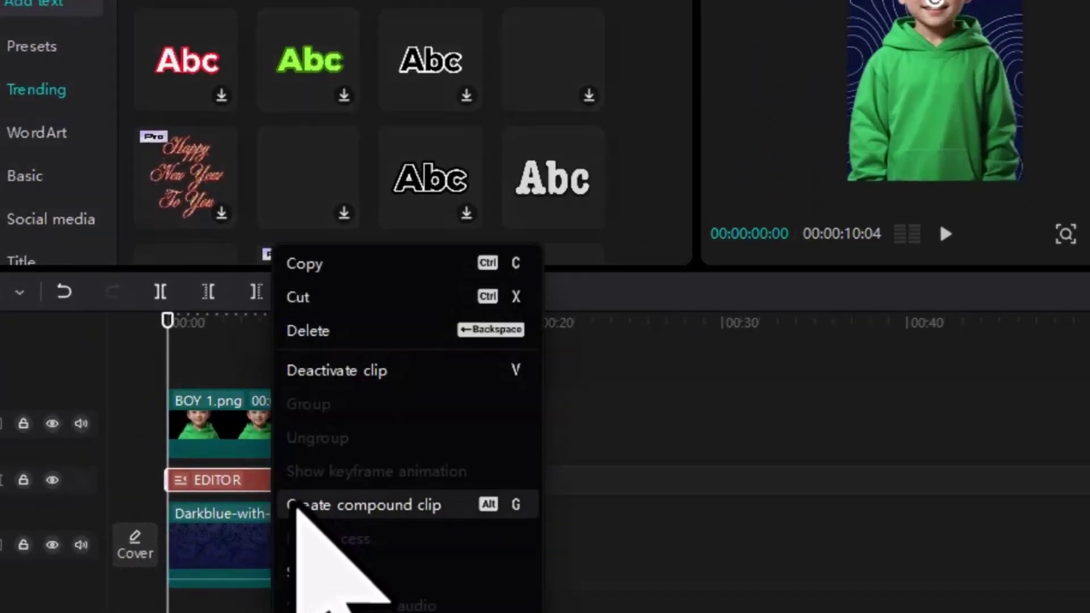
{"action": "left_click", "coordinate": [294, 507]}
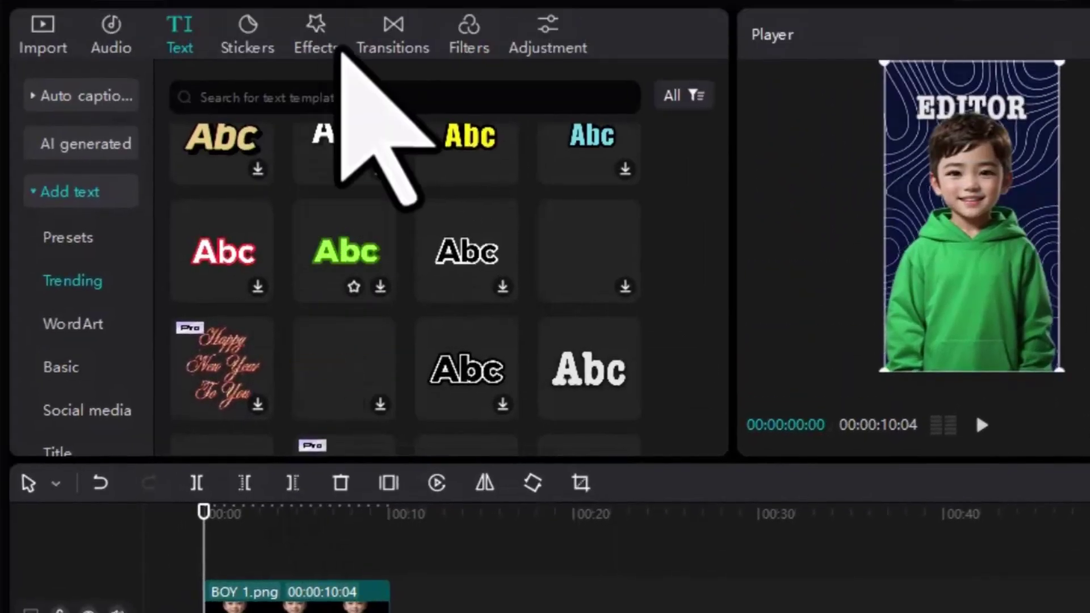
- Apply the Play Pendulum effect from the Nightclub video effects to the EDITOR compound clip
{"action": "left_click", "coordinate": [324, 36]}
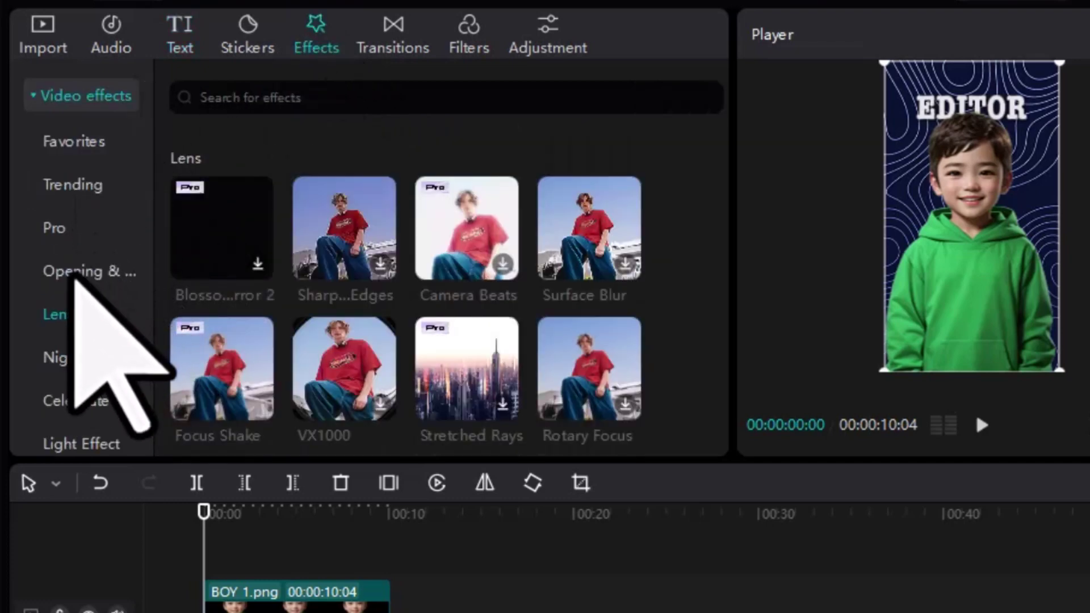
{"action": "left_click", "coordinate": [80, 357]}
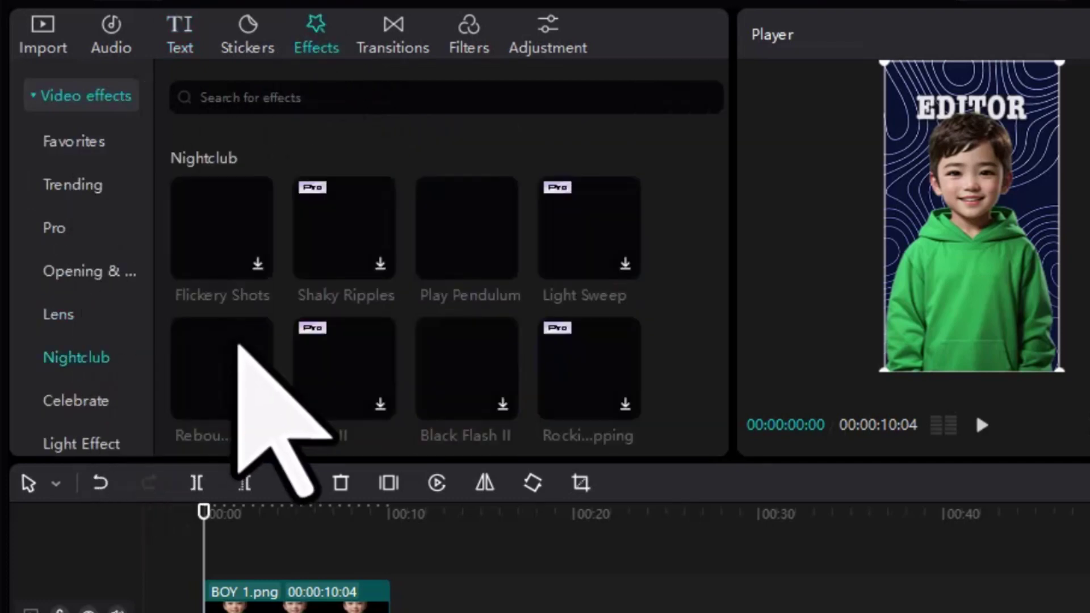
{"action": "left_click", "coordinate": [459, 260]}
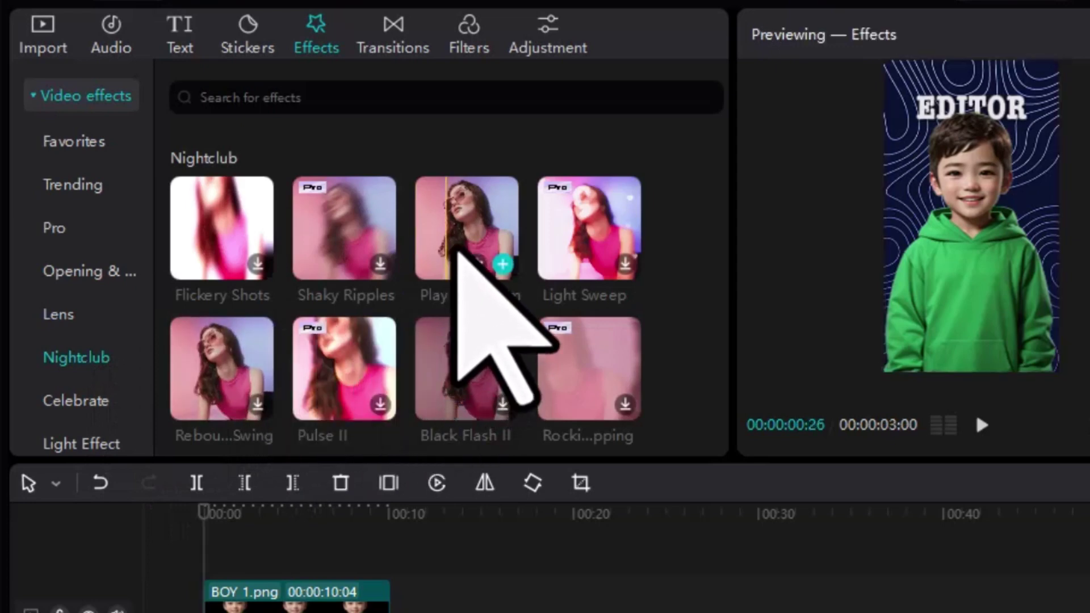
{"action": "left_click_drag", "start_coordinate": [449, 297], "coordinate": [329, 435]}
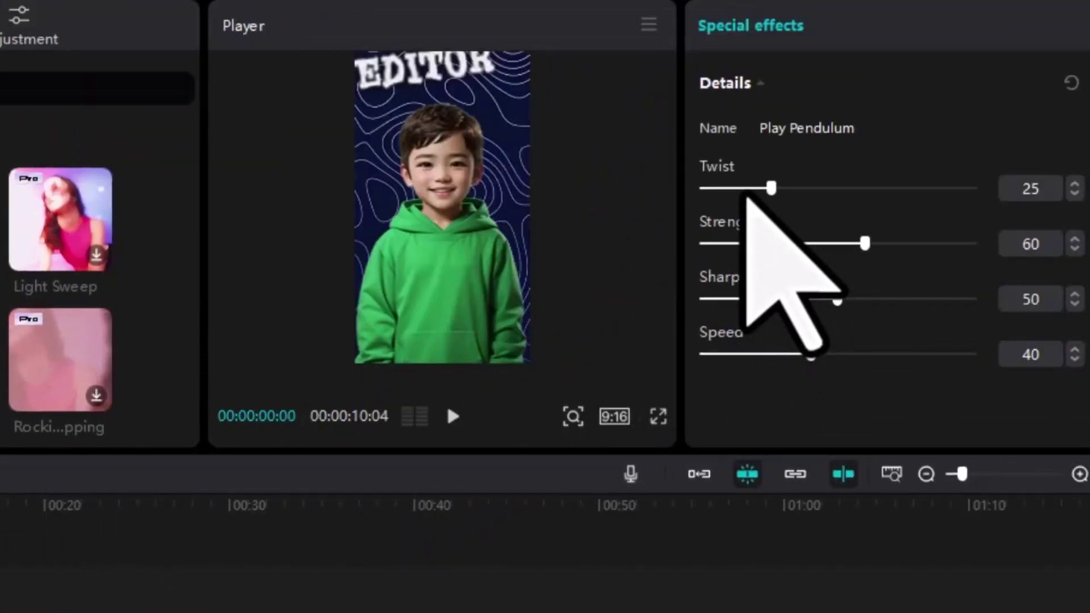
- Lower all four Play Pendulum parameters, from Twist to Speed, to small values and preview the animated title in full screen
{"action": "left_click_drag", "start_coordinate": [771, 188], "coordinate": [718, 188]}
{"action": "left_click_drag", "start_coordinate": [865, 244], "coordinate": [718, 244]}
{"action": "left_click_drag", "start_coordinate": [816, 298], "coordinate": [723, 298]}
{"action": "left_click_drag", "start_coordinate": [809, 353], "coordinate": [726, 354]}
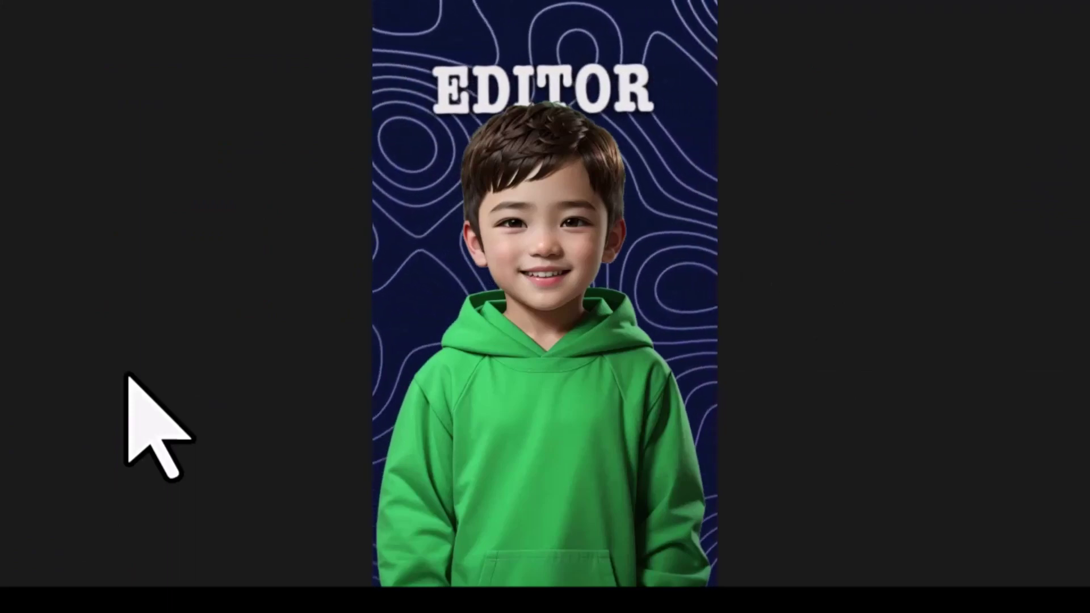
{"action": "key", "text": "Escape"}
{"action": "key", "text": "space"}
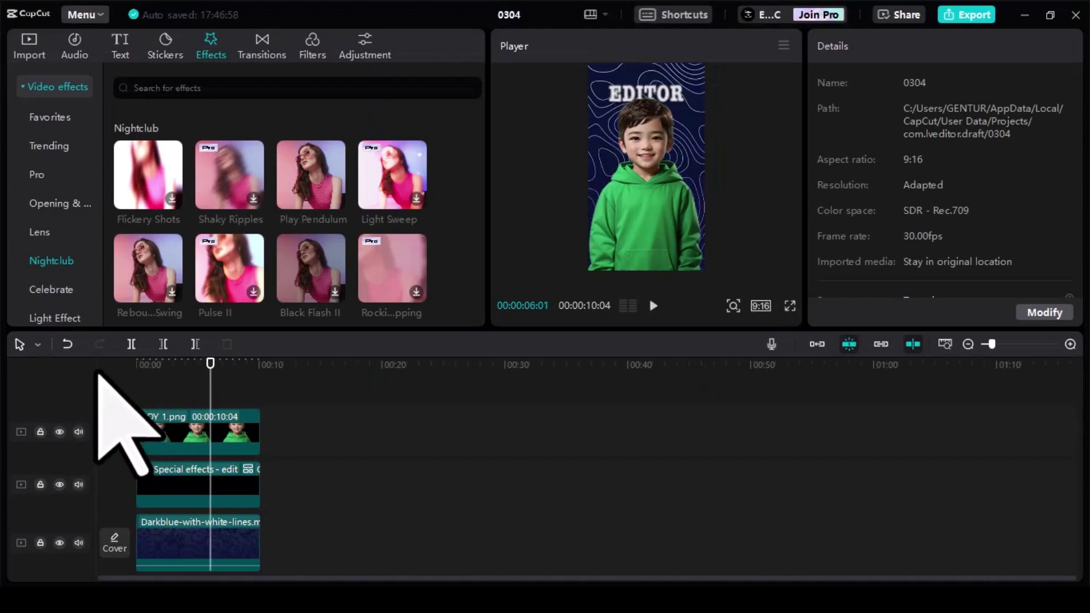
- Add a second text with the same white typewriter-style template and set its wording to CAPCUT
{"action": "left_click", "coordinate": [123, 38]}
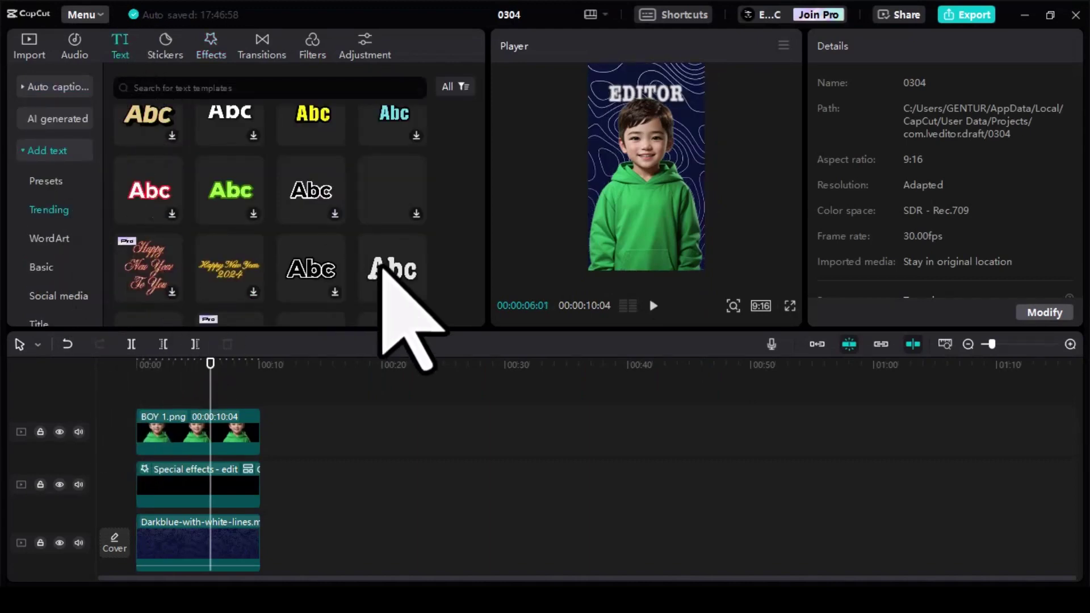
{"action": "left_click", "coordinate": [417, 292]}
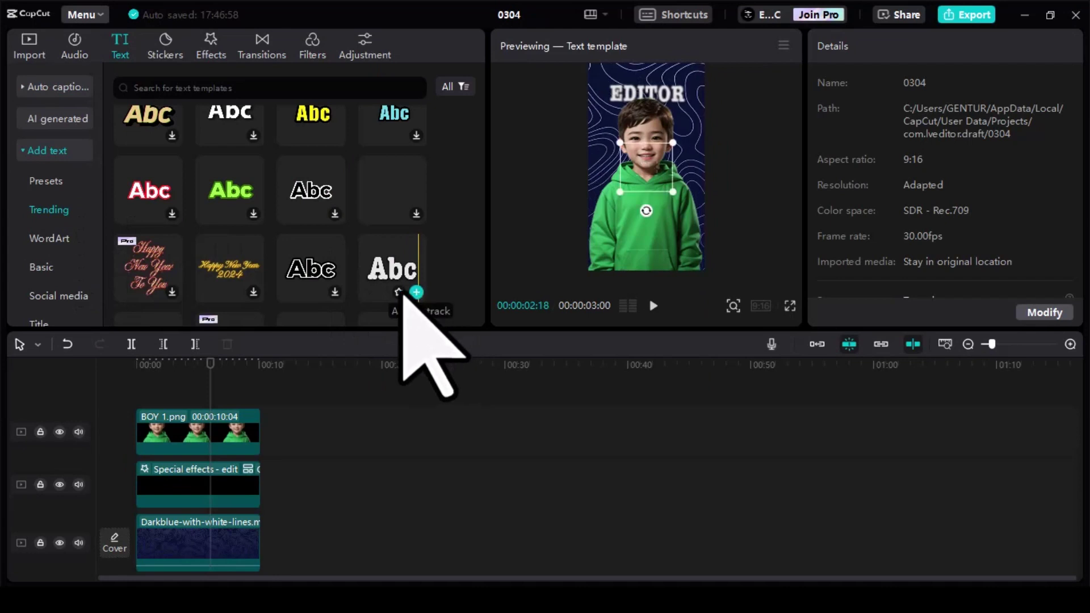
{"action": "left_click", "coordinate": [417, 292]}
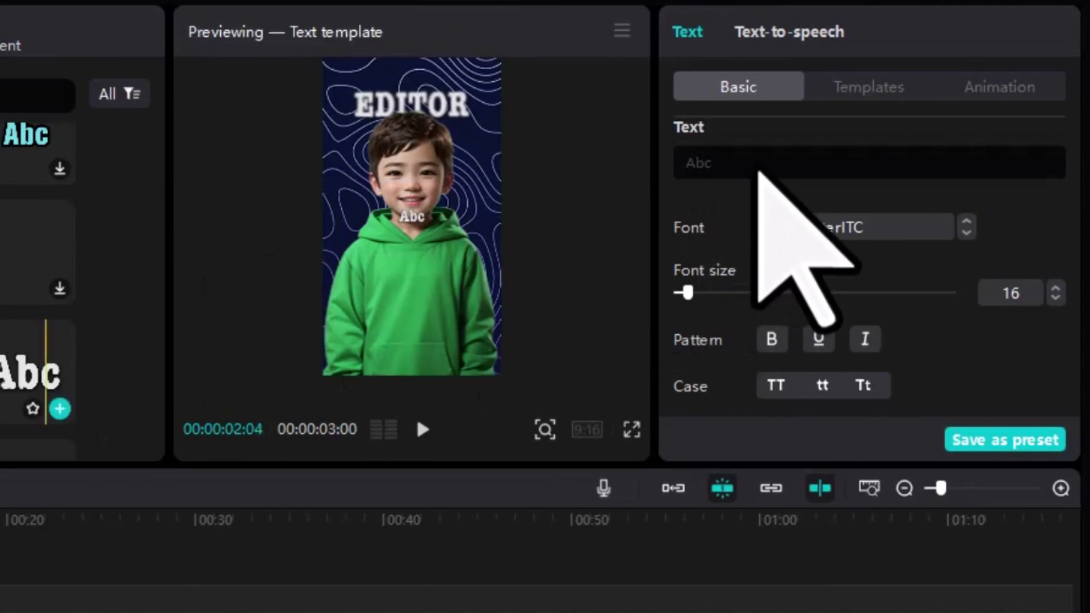
{"action": "left_click", "coordinate": [717, 165]}
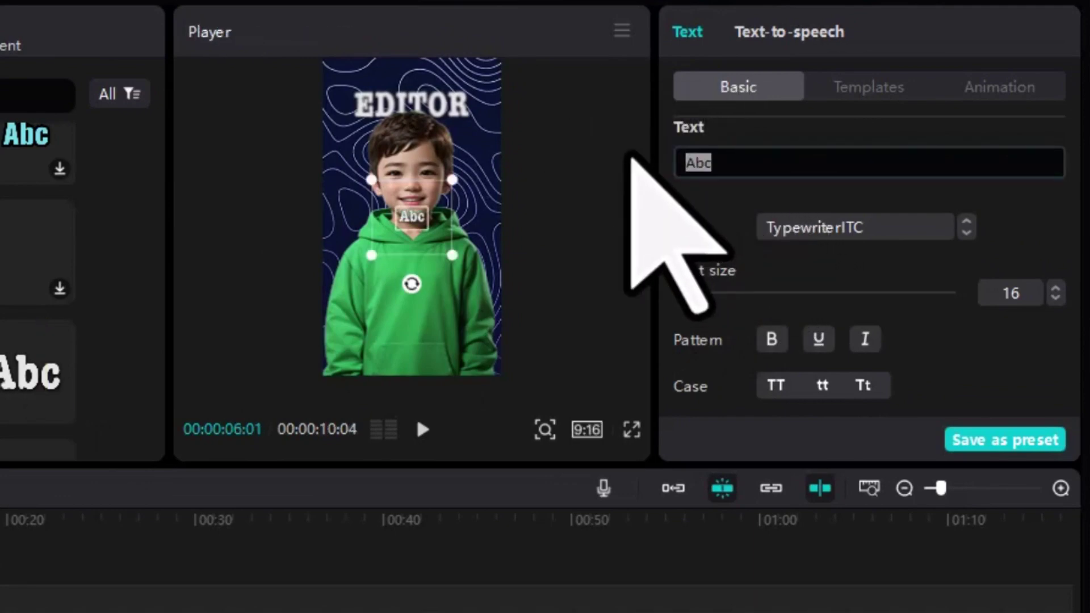
{"action": "type", "text": "CAPCUT"}
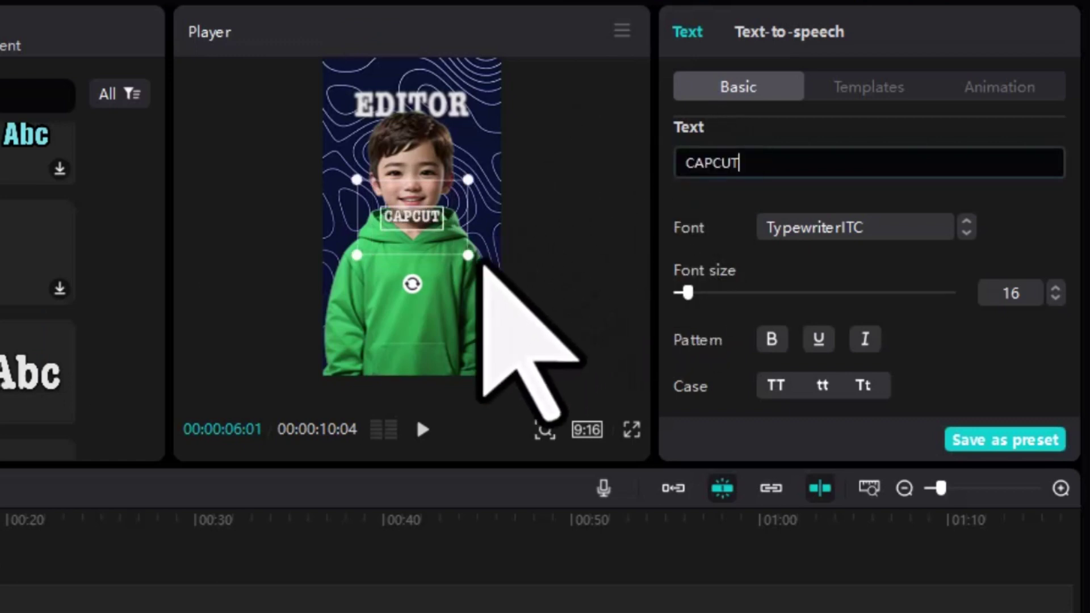
- Enlarge the CAPCUT text to nearly the width of the frame and convert it to a compound clip
{"action": "left_click_drag", "start_coordinate": [473, 258], "coordinate": [594, 310]}
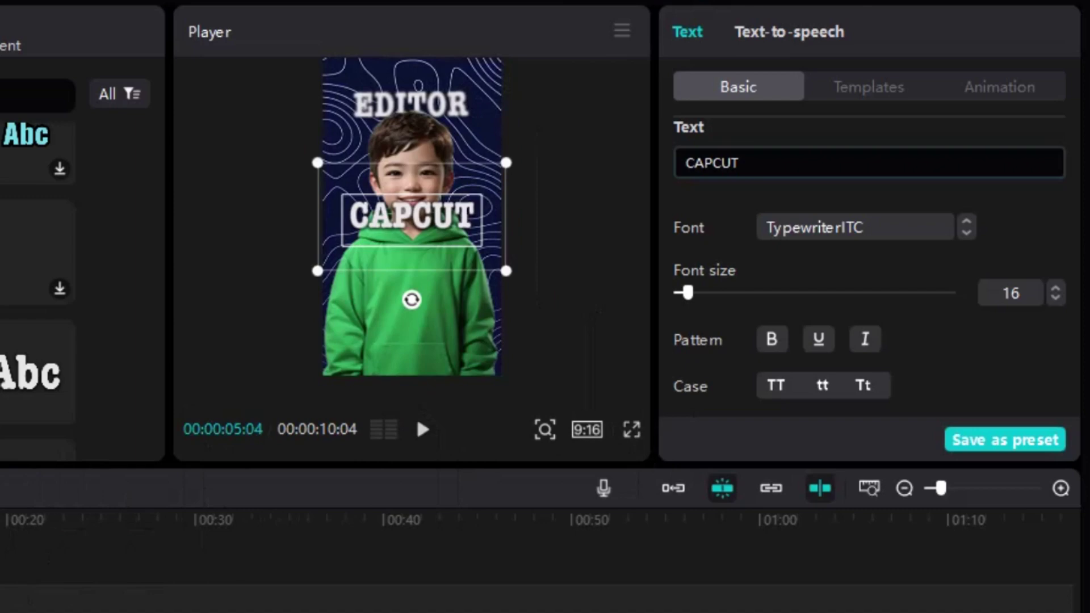
{"action": "key", "text": "Escape"}
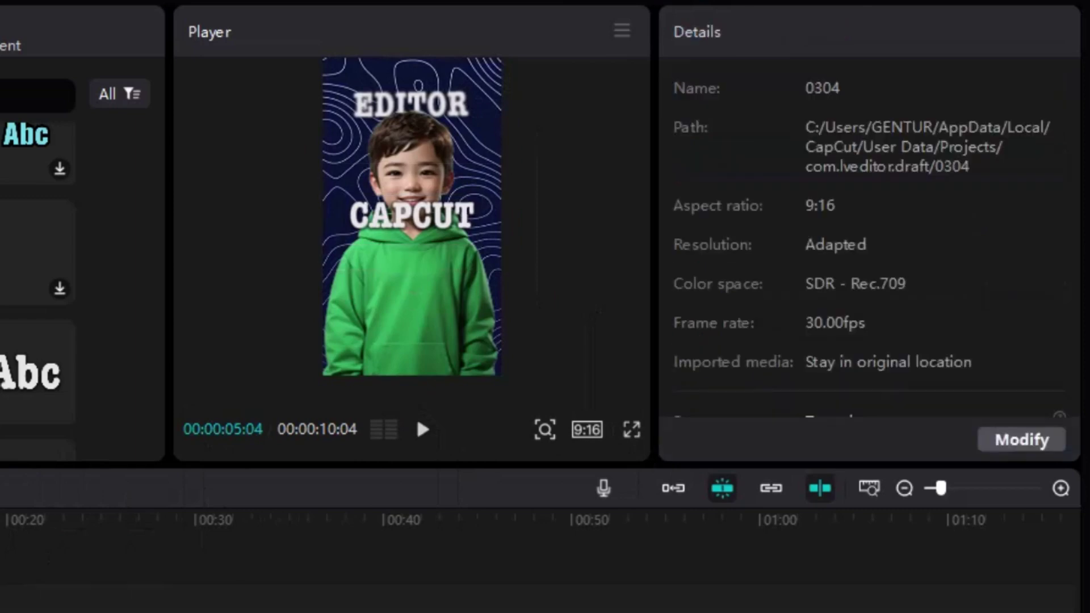
{"action": "key", "text": "space"}
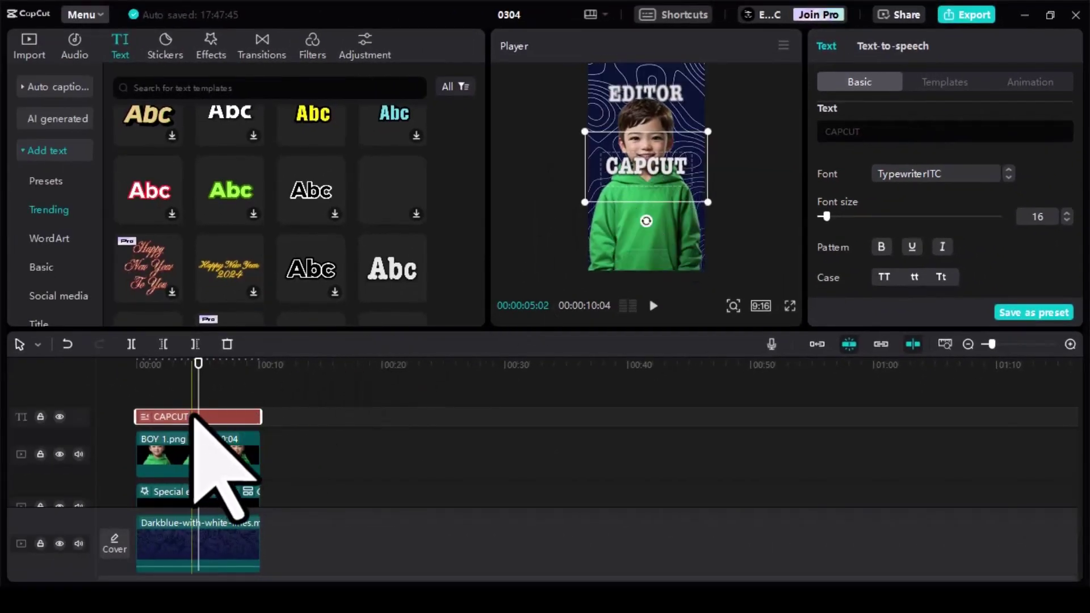
{"action": "right_click", "coordinate": [195, 417]}
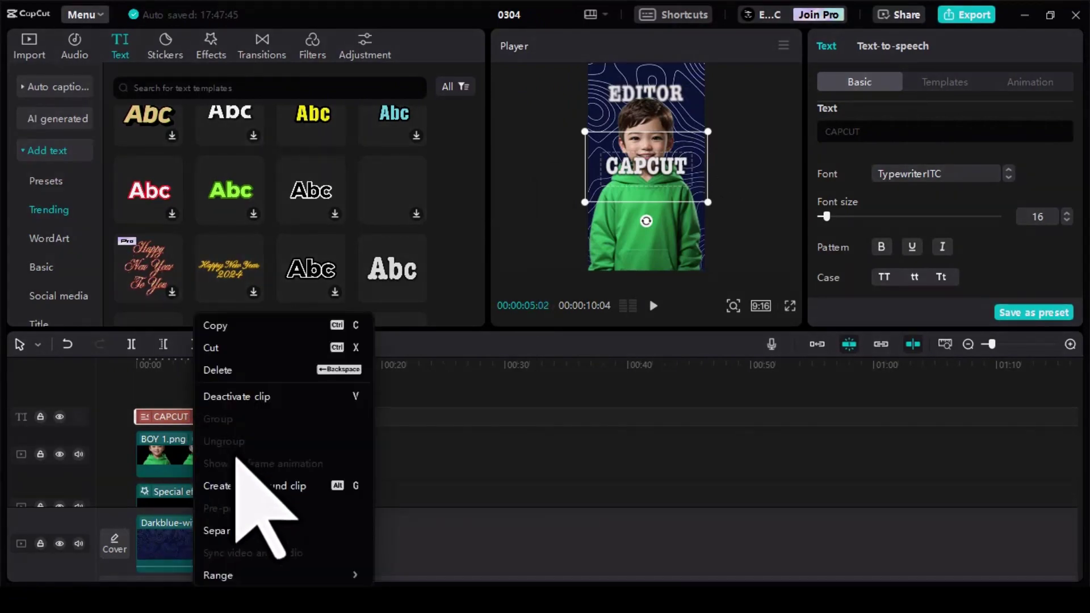
{"action": "left_click", "coordinate": [253, 482]}
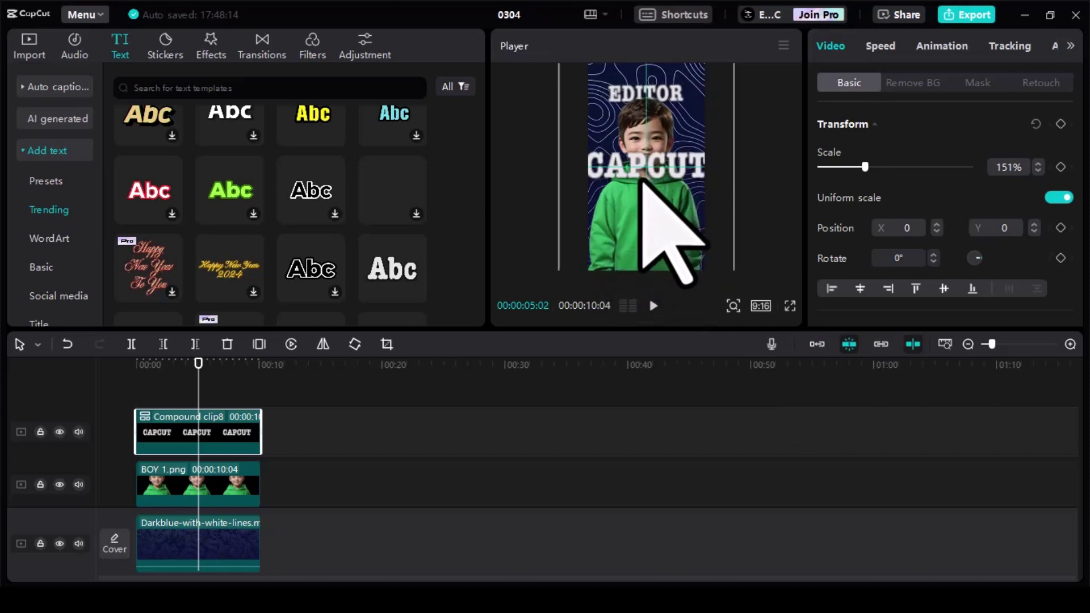
- At 00:00:01:05, move the CAPCUT compound clip out past the right side of the frame to about X 2219, Y -384
{"action": "left_click_drag", "start_coordinate": [643, 179], "coordinate": [664, 197]}
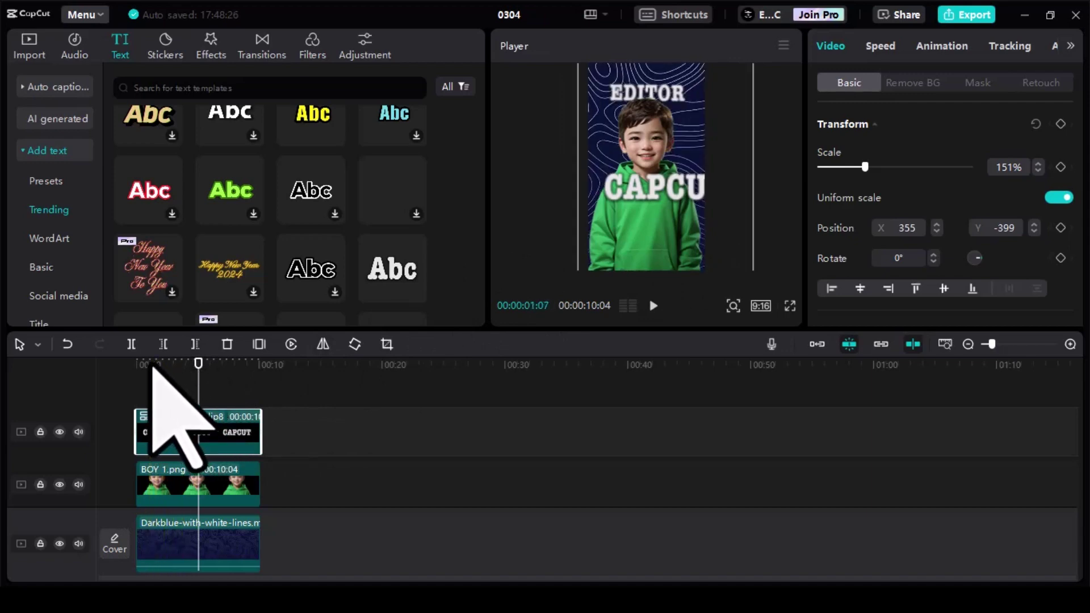
{"action": "left_click", "coordinate": [151, 368]}
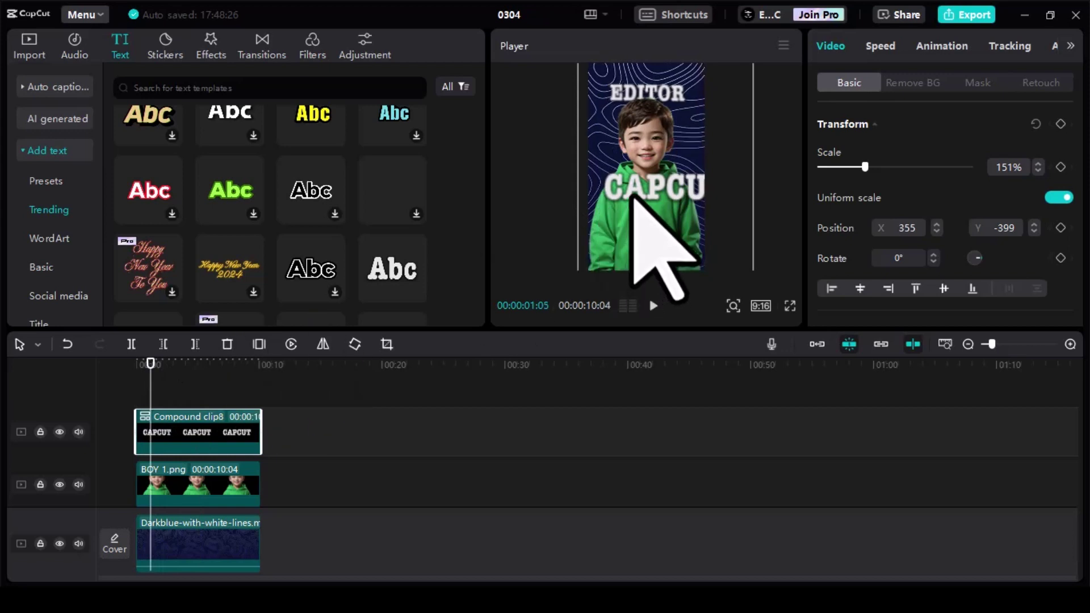
{"action": "left_click_drag", "start_coordinate": [634, 196], "coordinate": [734, 192]}
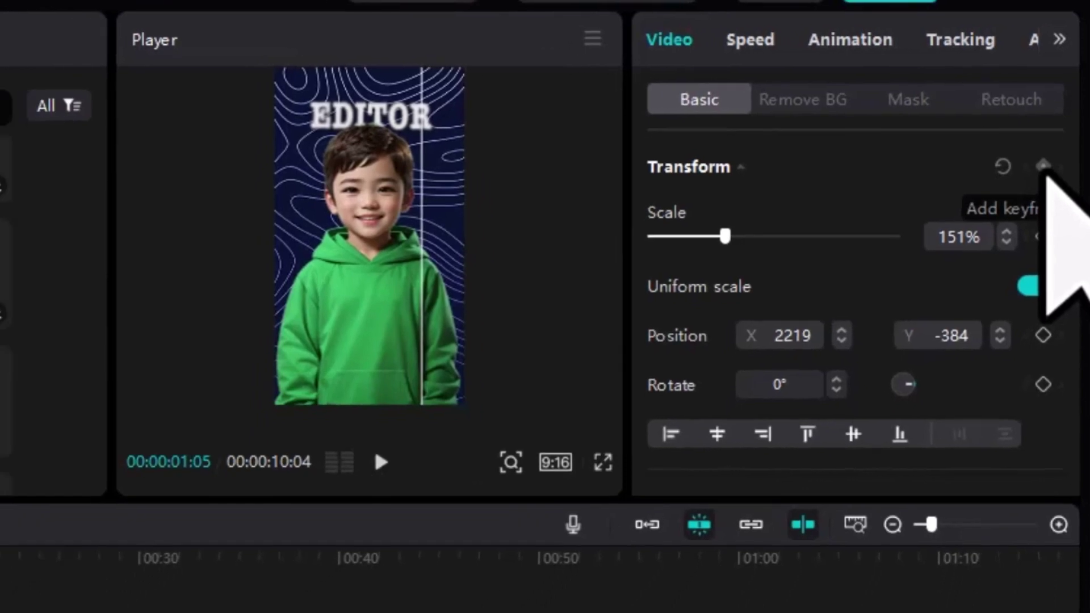
- Add a transform keyframe to the CAPCUT compound clip at 00:00:01:05 and play the text movement in full screen
{"action": "left_click", "coordinate": [1039, 184]}
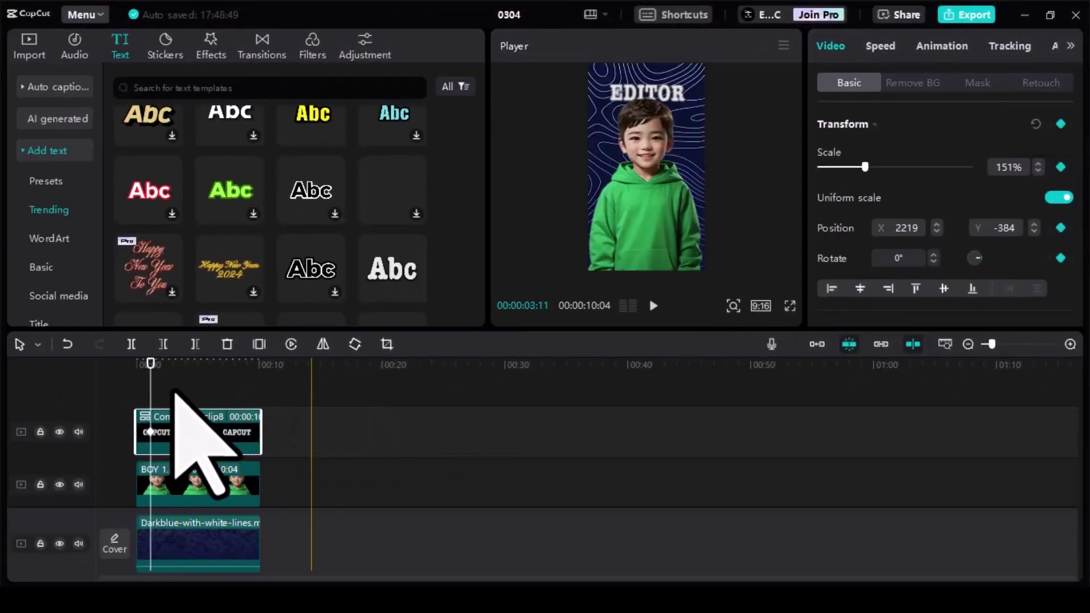
{"action": "scroll", "coordinate": [174, 392], "scroll_direction": "up", "scroll_amount": 5, "text": "ctrl"}
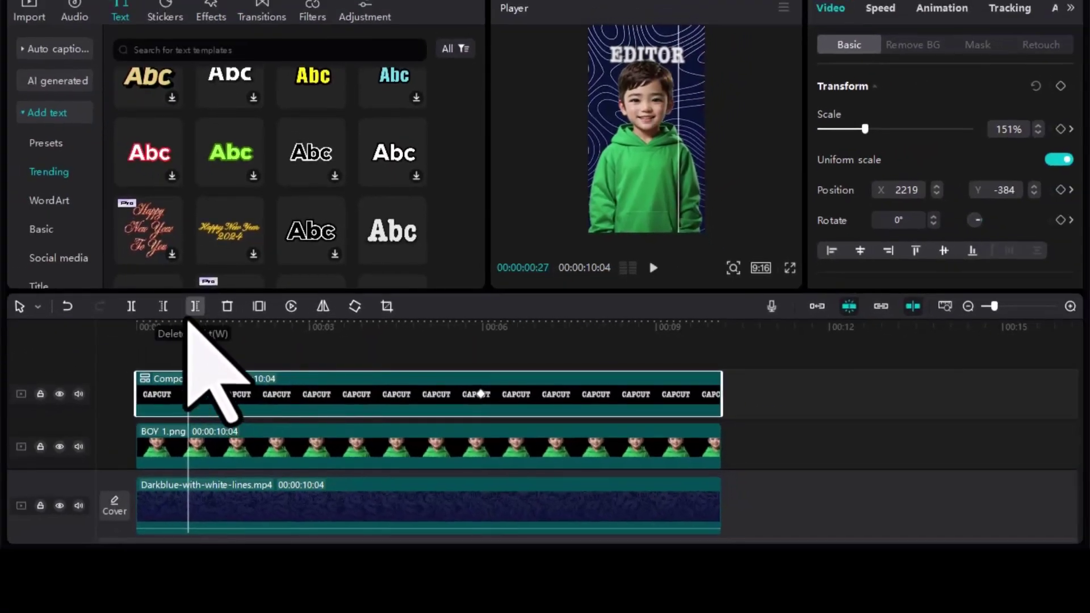
{"action": "key", "text": "ctrl+shift+f"}
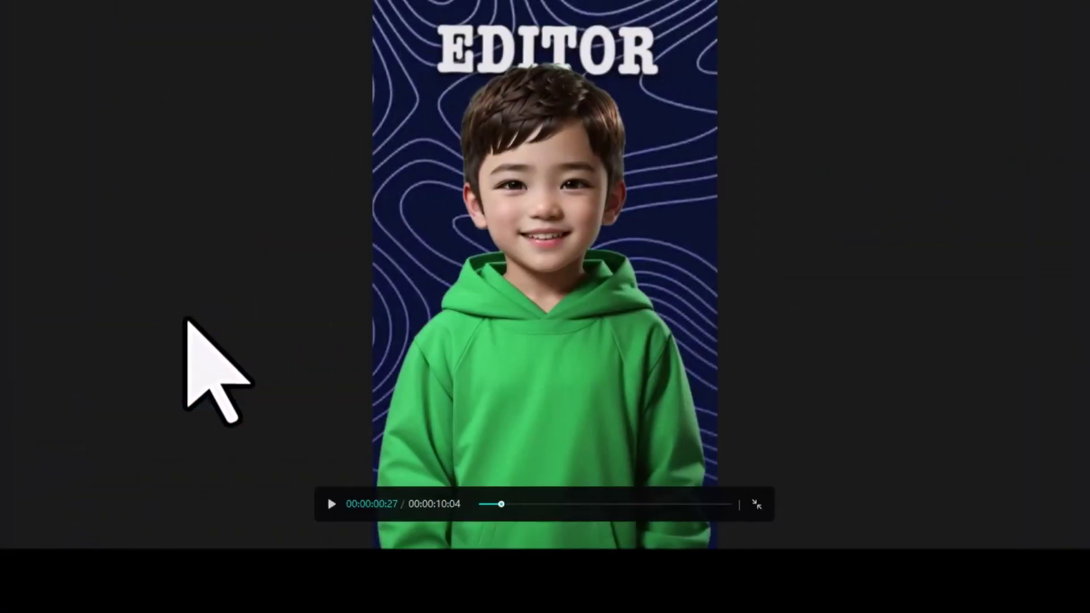
{"action": "key", "text": "space"}
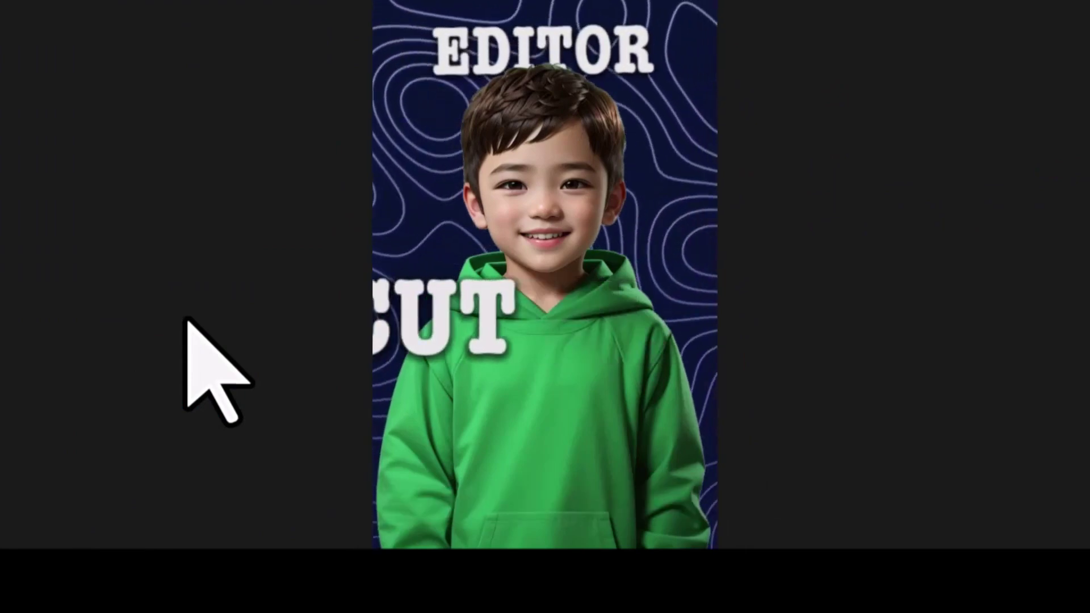
{"action": "key", "text": "Escape"}
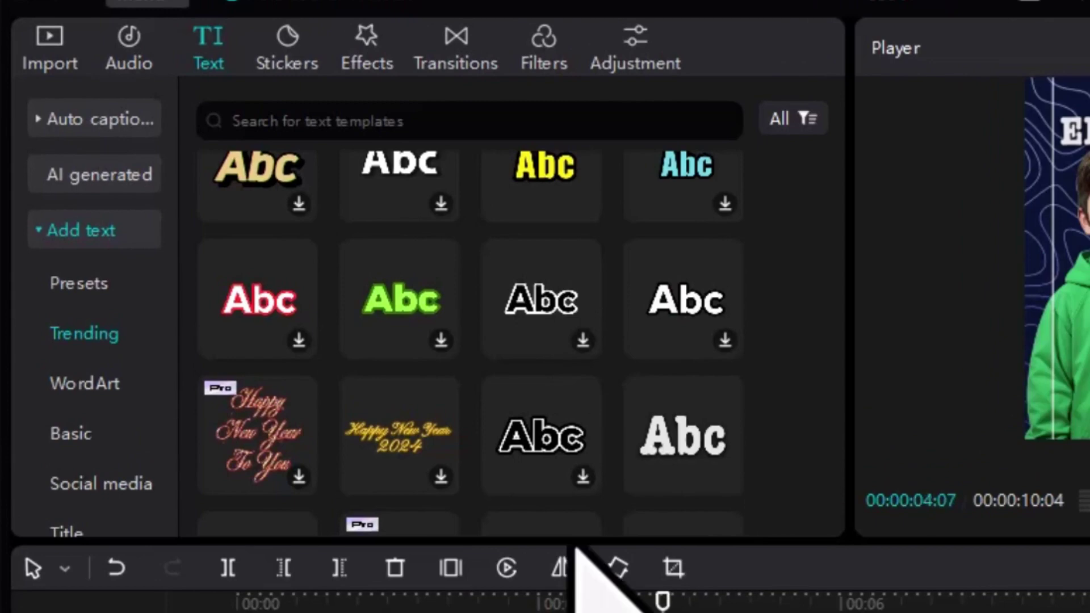
- Apply the Blur effect from the Lens category to the CAPCUT compound clip with Blur at 5 and open the full-screen preview
{"action": "left_click", "coordinate": [369, 44]}
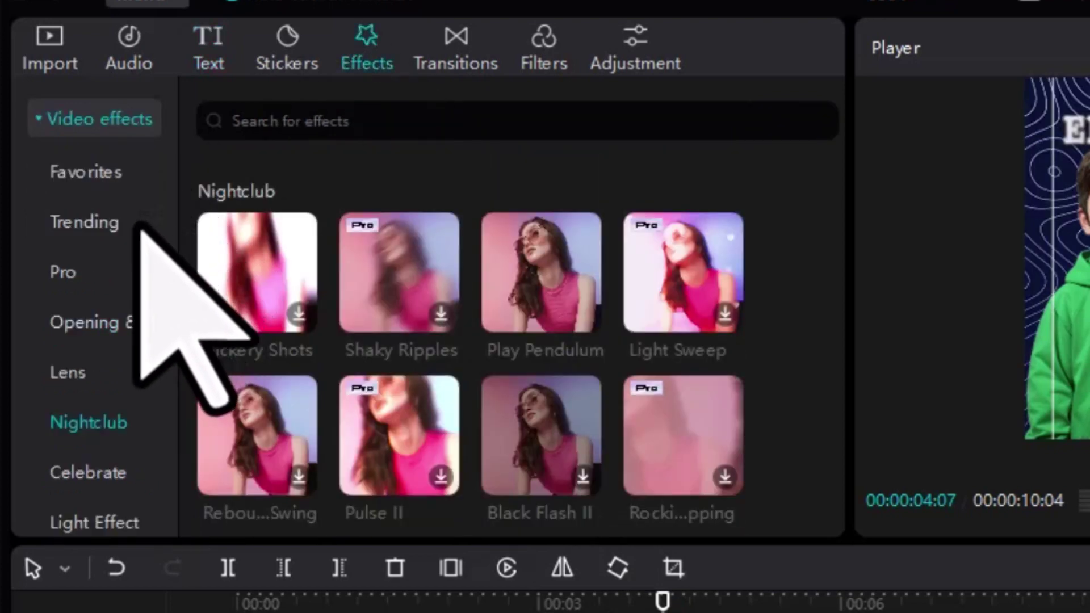
{"action": "left_click", "coordinate": [68, 375]}
{"action": "scroll", "coordinate": [663, 366], "scroll_direction": "down", "scroll_amount": 2}
{"action": "scroll", "coordinate": [664, 369], "scroll_direction": "down", "scroll_amount": 6}
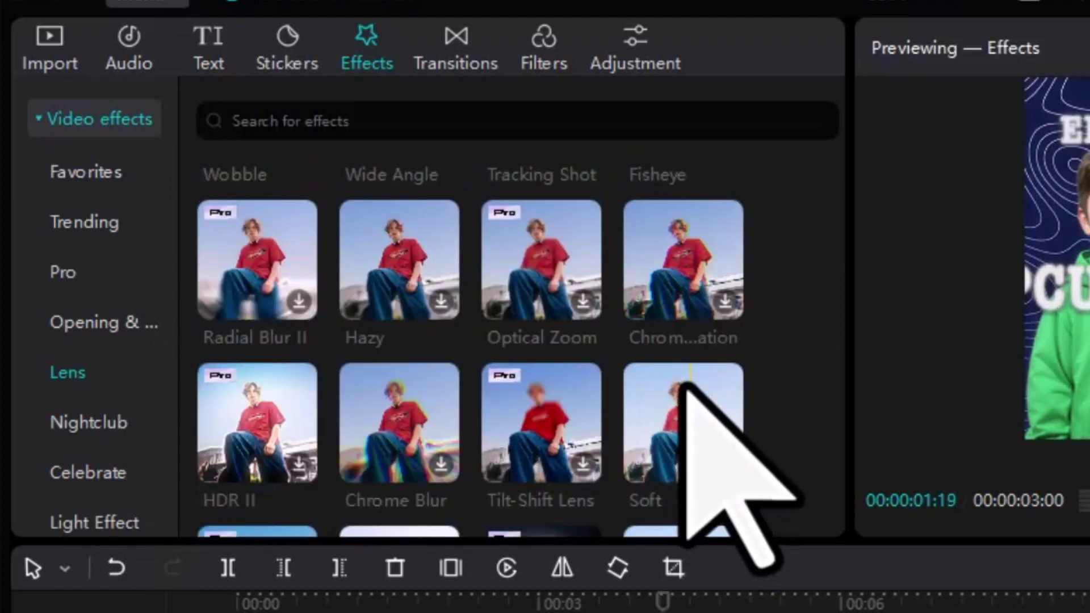
{"action": "scroll", "coordinate": [693, 392], "scroll_direction": "down", "scroll_amount": 2}
{"action": "scroll", "coordinate": [687, 386], "scroll_direction": "down", "scroll_amount": 4}
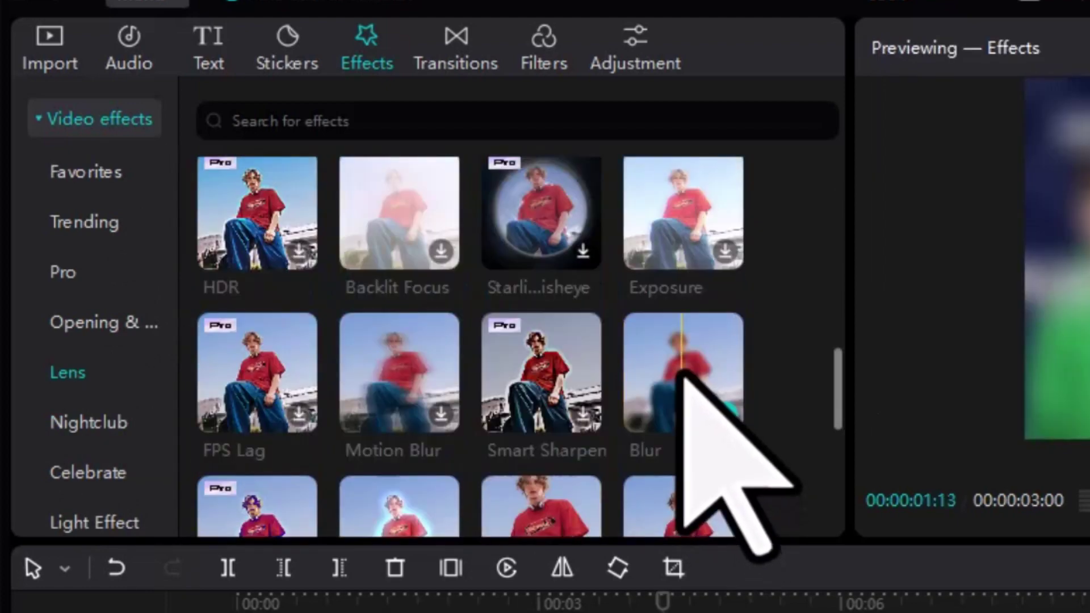
{"action": "left_click_drag", "start_coordinate": [666, 410], "coordinate": [495, 612]}
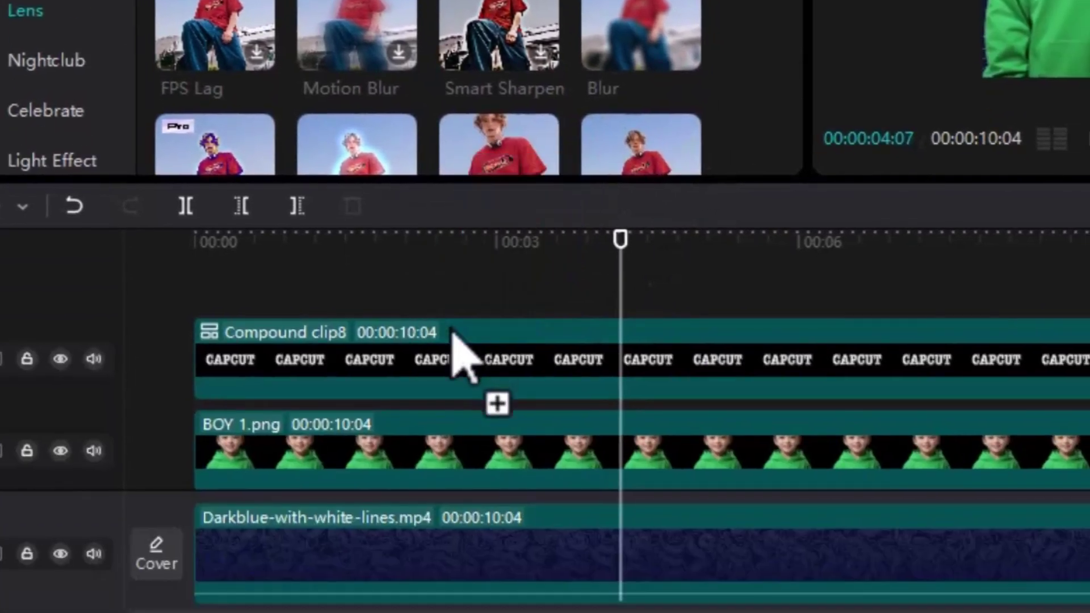
{"action": "left_click_drag", "start_coordinate": [455, 335], "coordinate": [443, 334]}
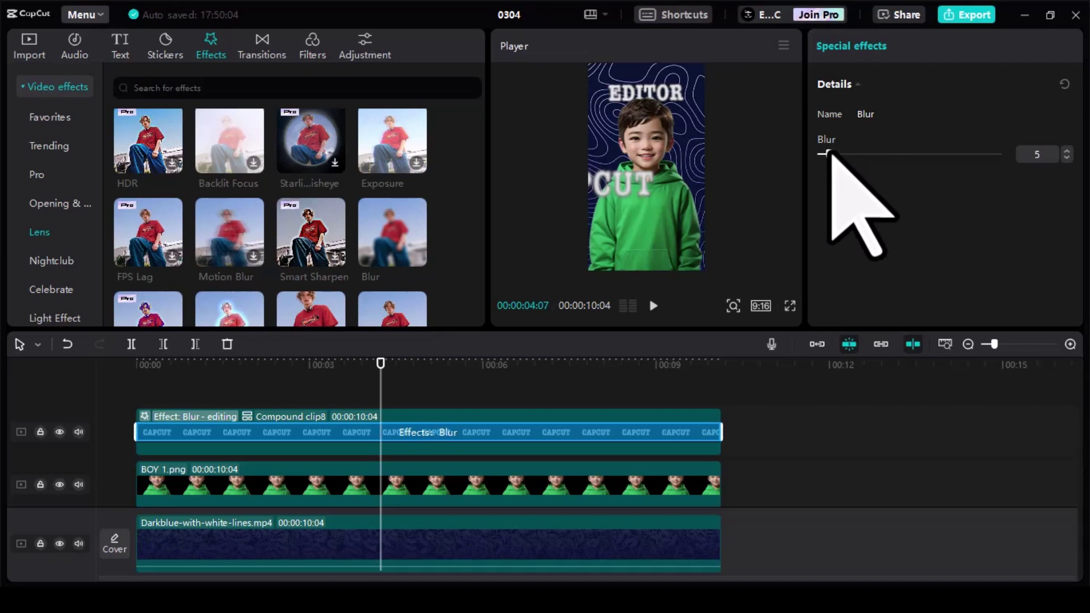
{"action": "key", "text": "ctrl+shift+f"}
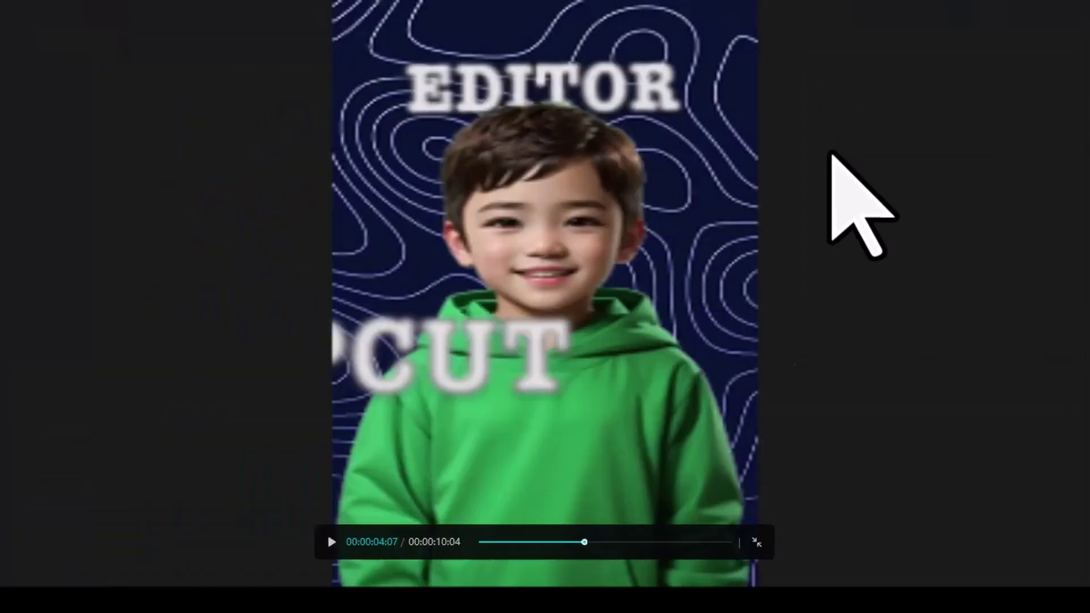